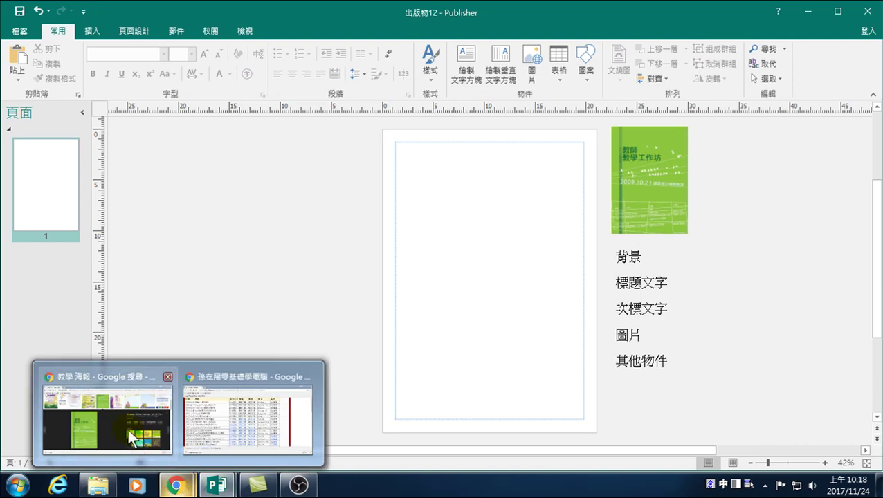
Return to the 教學 海報 Google Images results and select the whole query in the search box
left_click(127, 429)
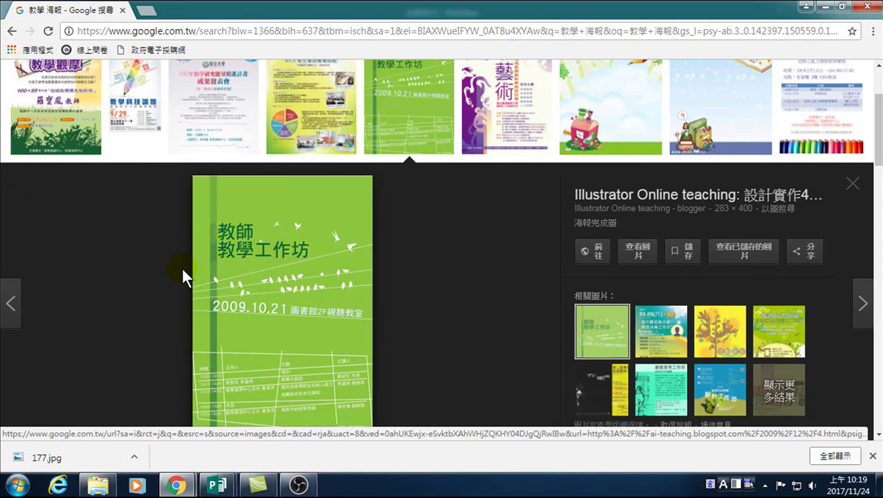
scroll(184, 275, "up", 3)
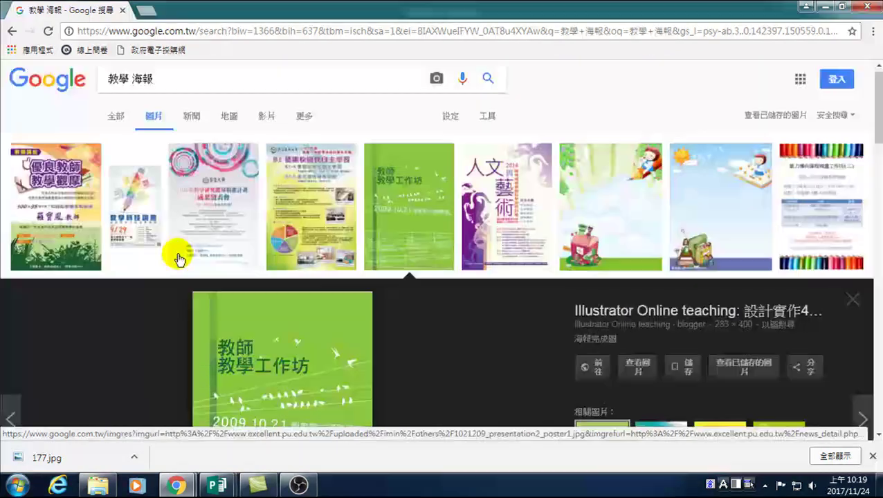
left_click(161, 83)
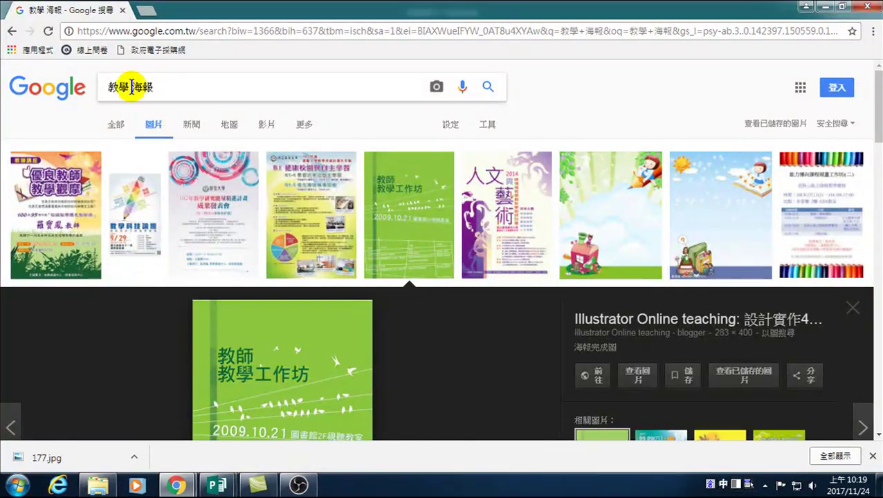
triple_click(149, 83)
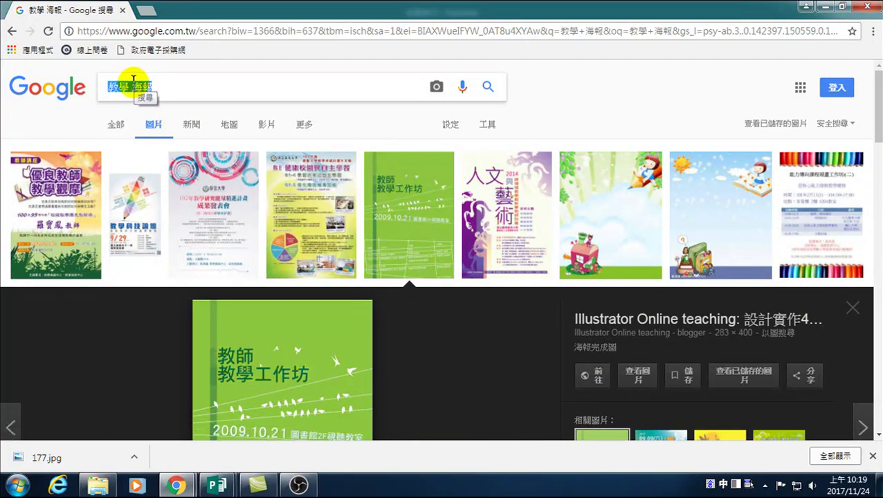
Search Google Images for 背景 and scroll through the background image results
type("1o4")
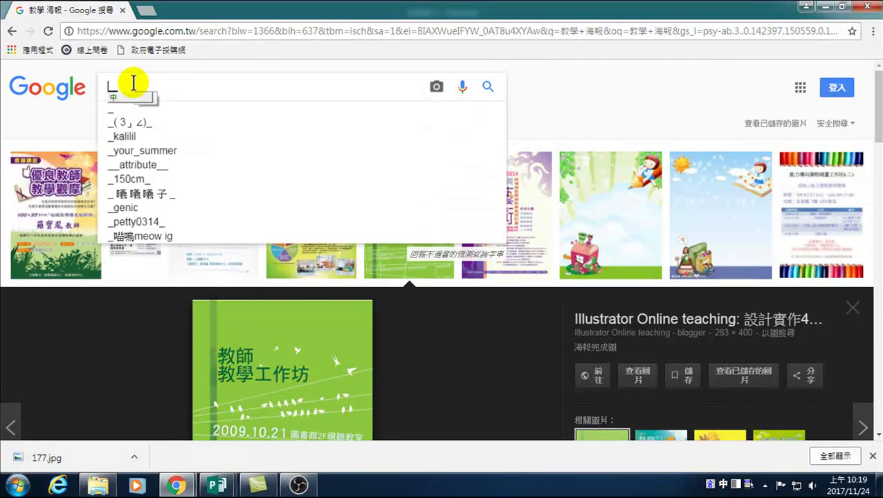
type("ru/3")
key("Return")
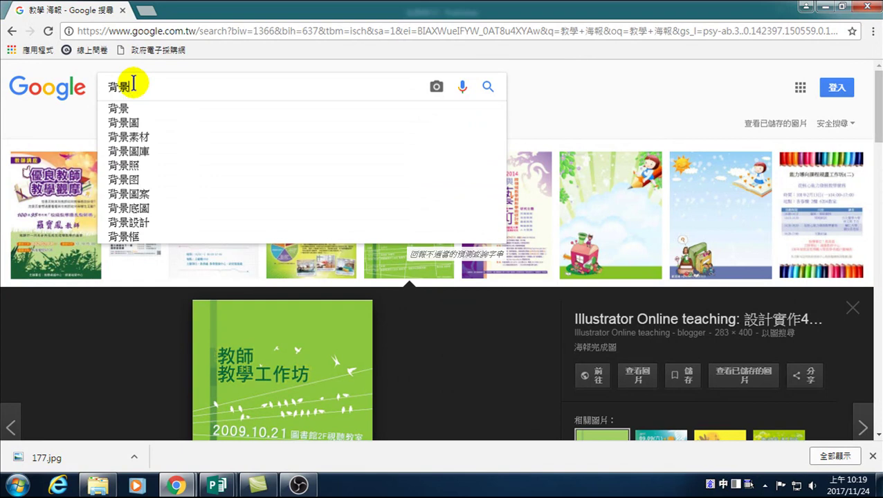
key("Return")
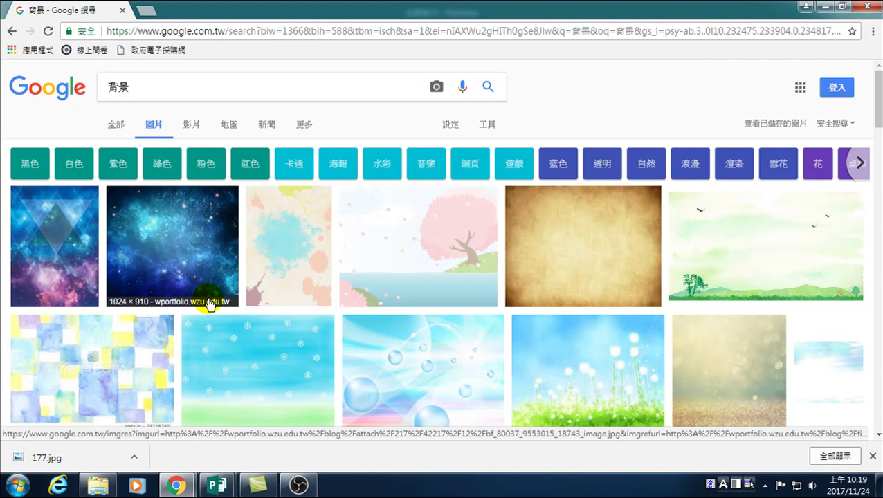
scroll(394, 339, "down", 2)
scroll(396, 342, "down", 3)
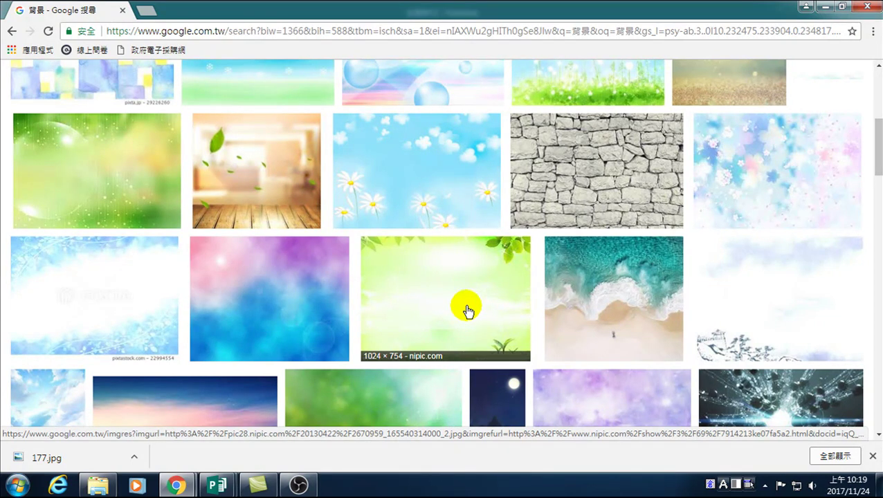
scroll(459, 312, "up", 5)
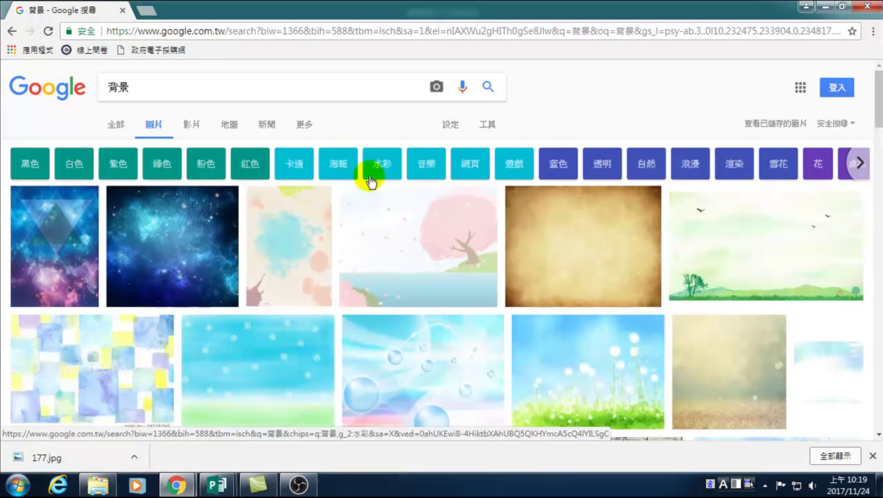
Show the search tools row and bring up the 使用權限 usage-rights dropdown
left_click(488, 125)
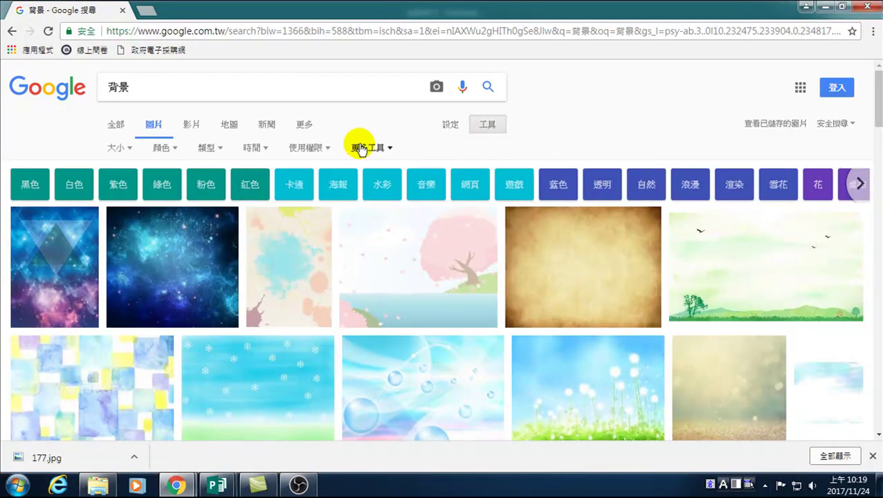
left_click(298, 146)
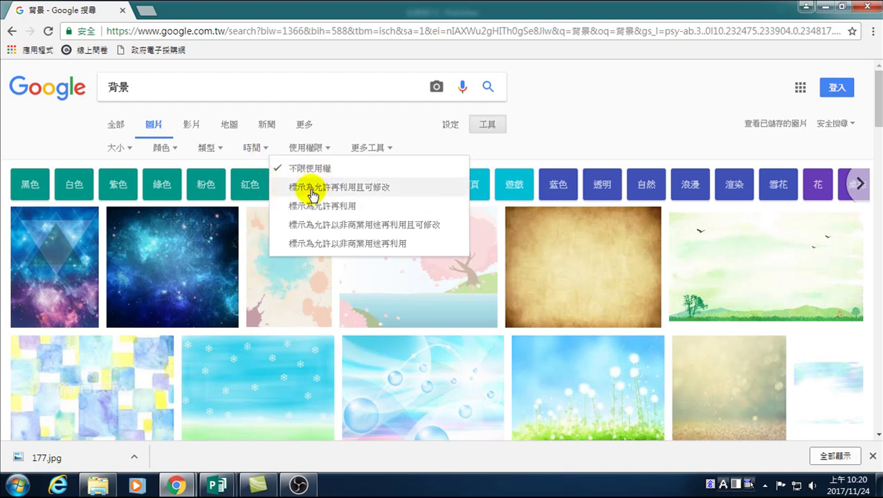
left_click(604, 131)
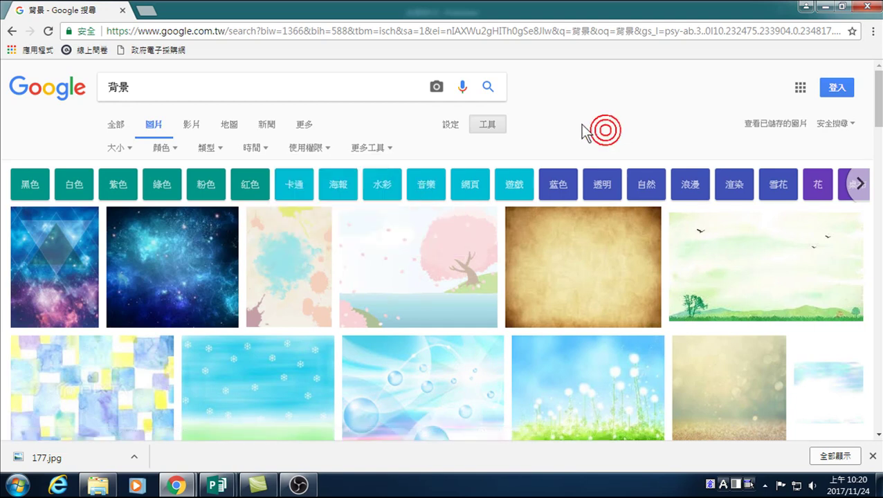
left_click(309, 149)
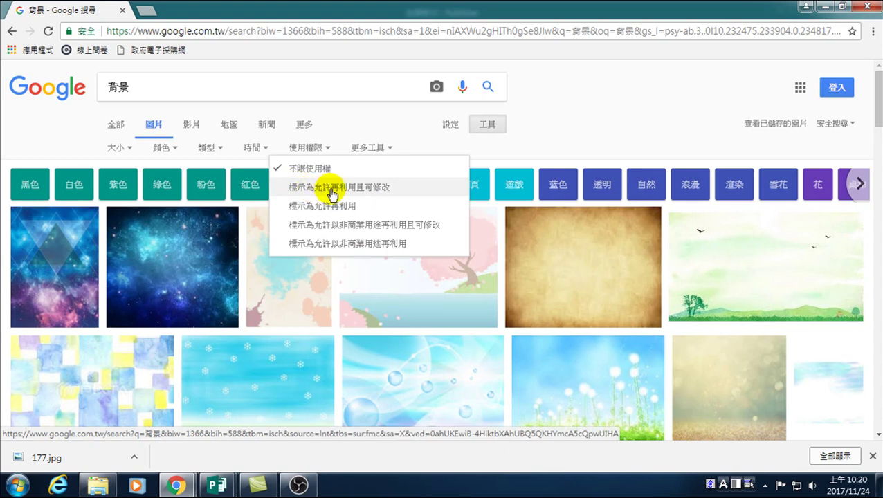
Filter the 背景 results to 標示為允許再利用且可修改 and browse the images
left_click(343, 188)
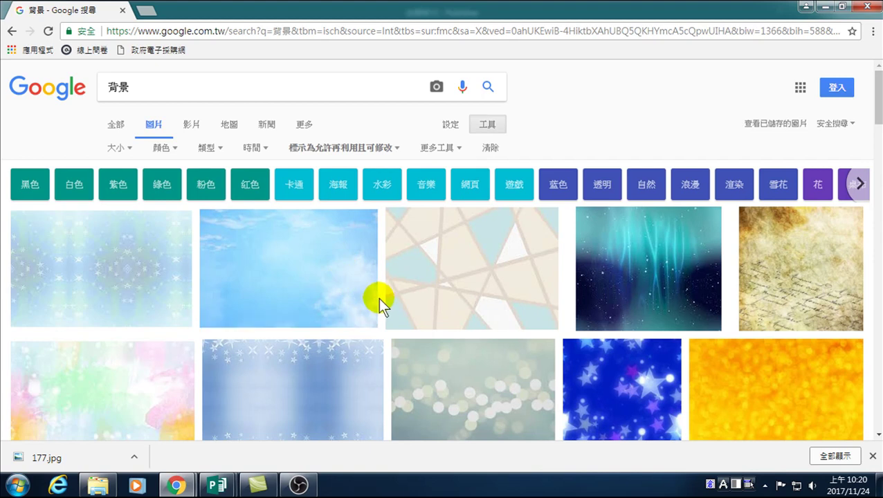
scroll(366, 305, "down", 2)
scroll(343, 310, "down", 2)
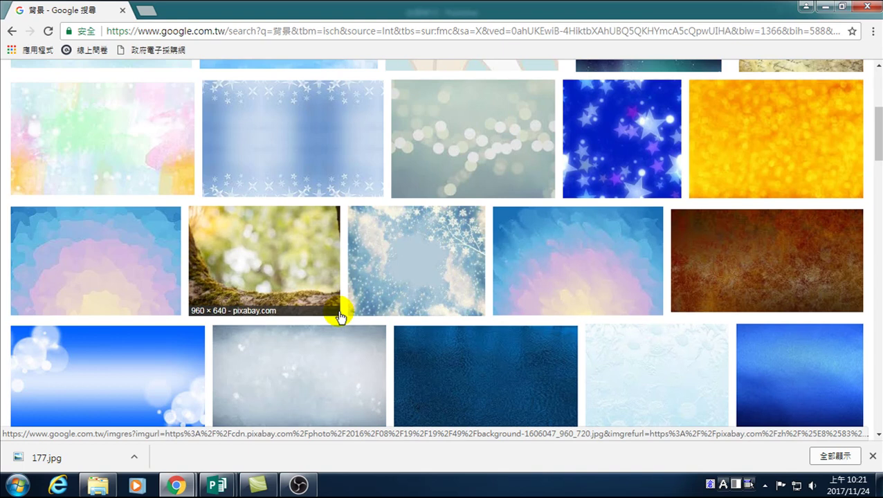
scroll(340, 316, "down", 1)
scroll(335, 321, "down", 3)
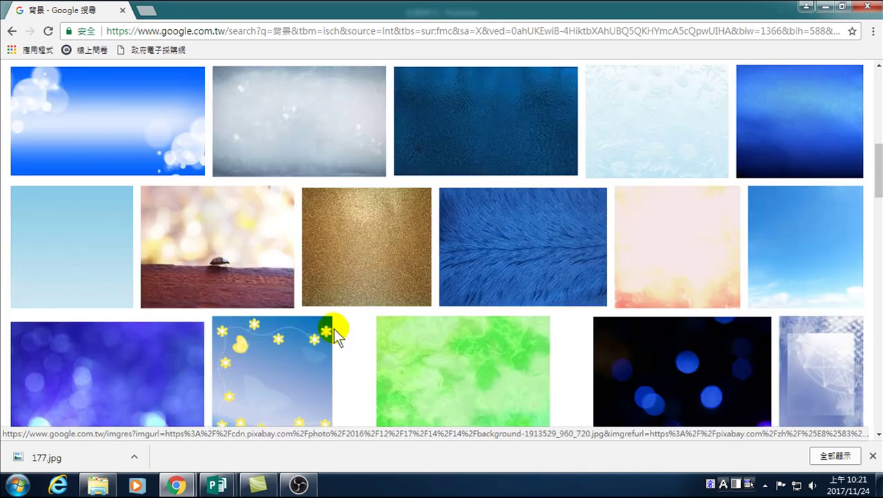
scroll(339, 331, "up", 3)
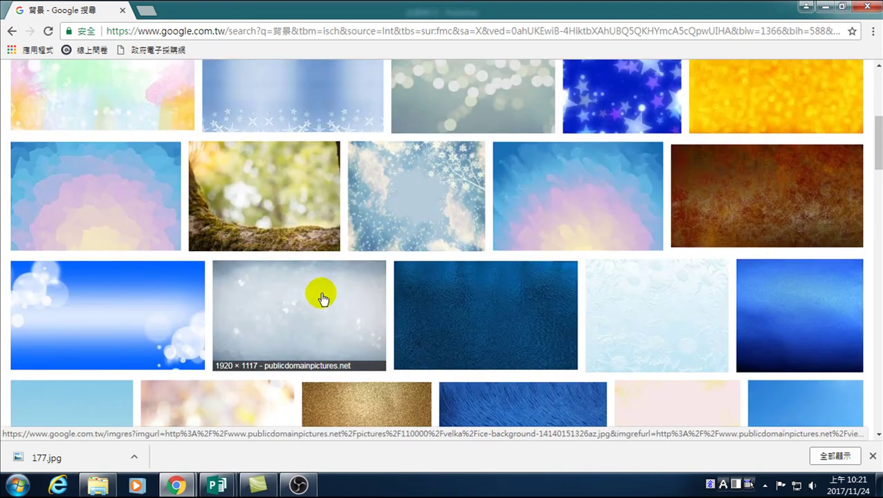
Open the mossy forest bokeh photo in the large preview and bring up its context menu
right_click(262, 184)
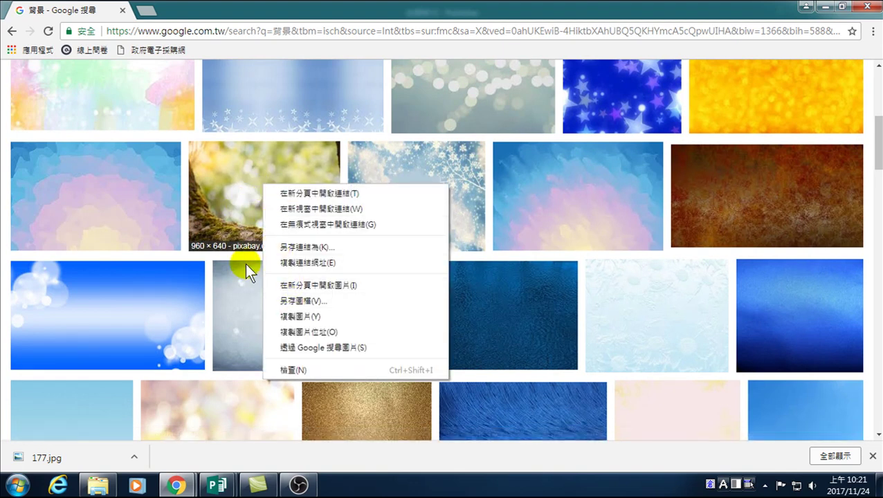
left_click(231, 198)
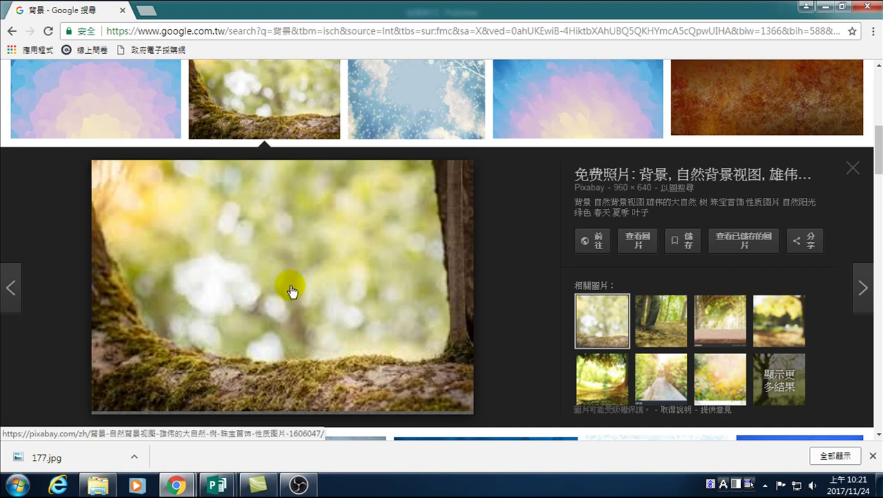
right_click(286, 280)
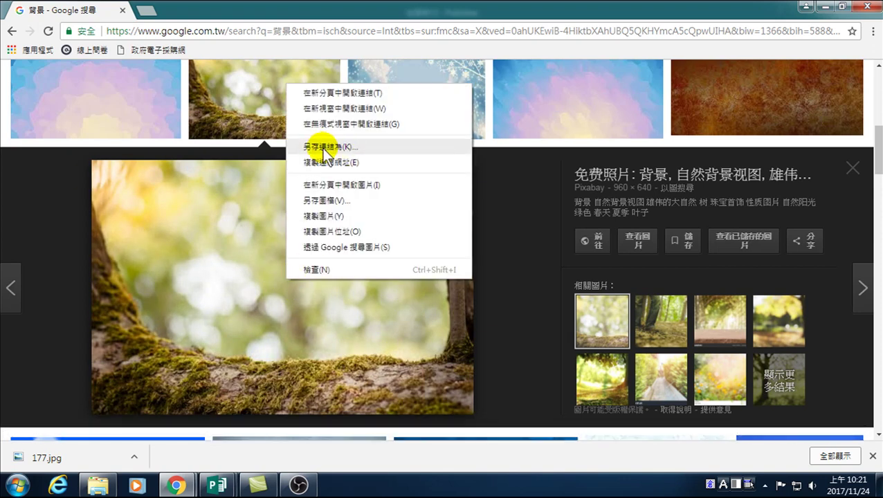
Save the bokeh photo as background-1606047_960_720.jpg in D:\Publisher 20171124, then return to 出版物12
left_click(330, 201)
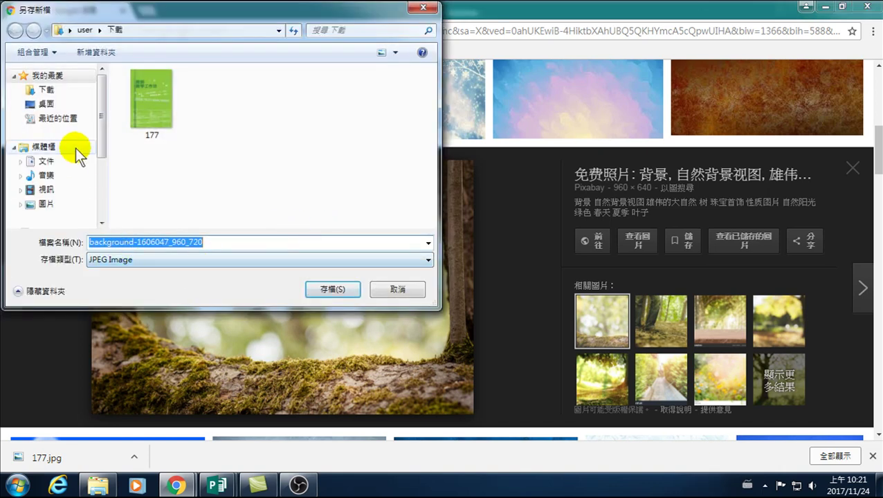
left_click_drag(102, 115, 109, 166)
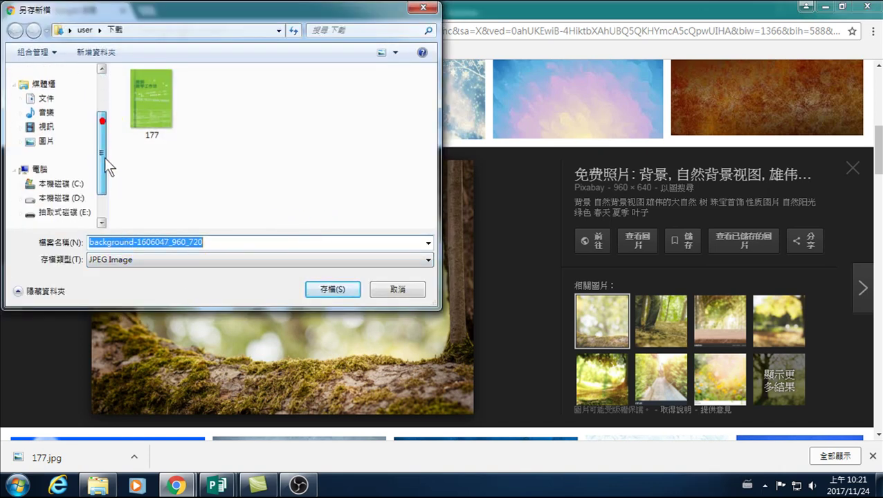
left_click(67, 198)
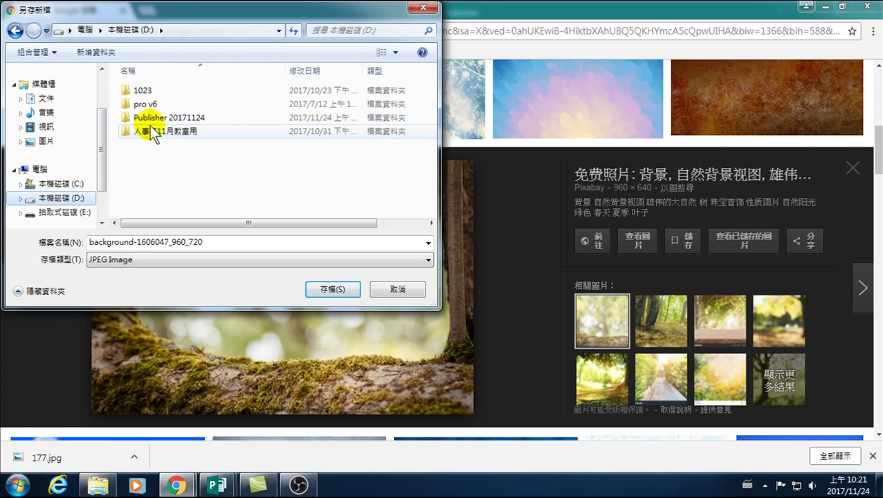
double_click(152, 119)
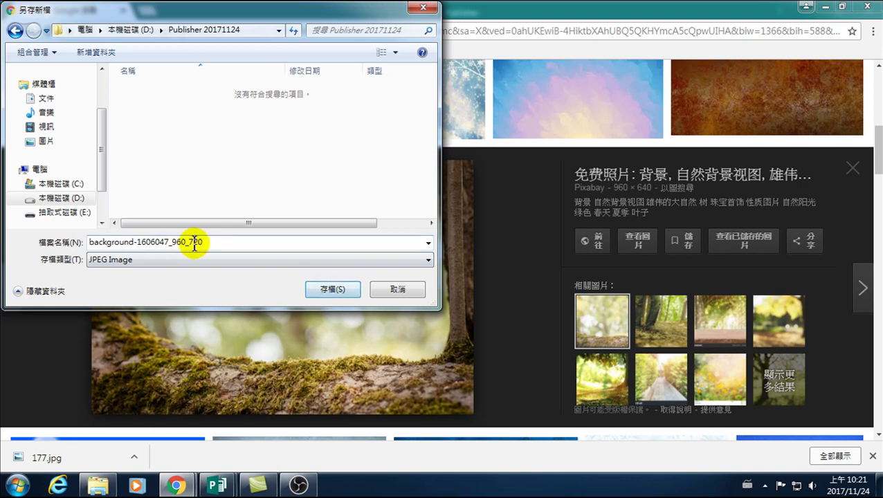
left_click(332, 288)
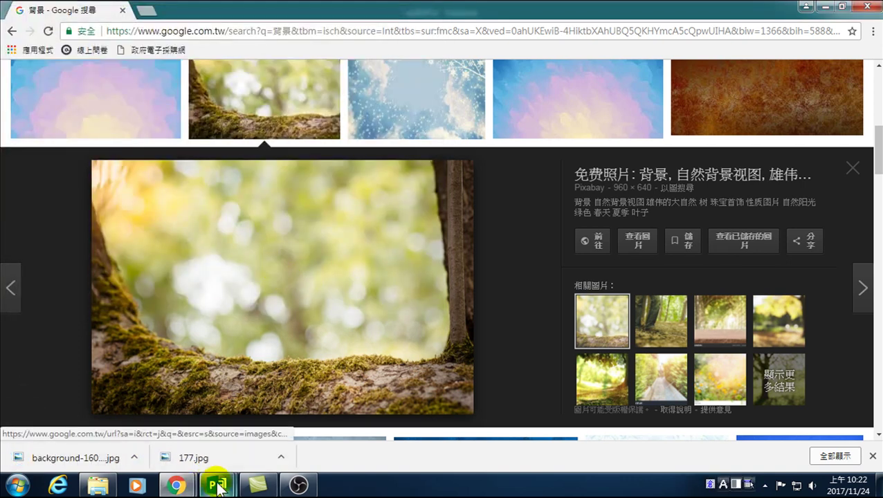
mouse_move(216, 485)
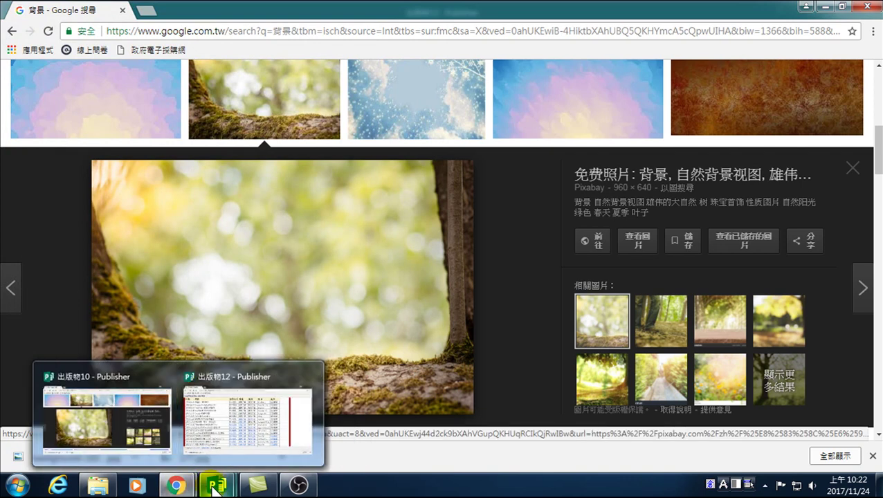
left_click(214, 489)
left_click(284, 432)
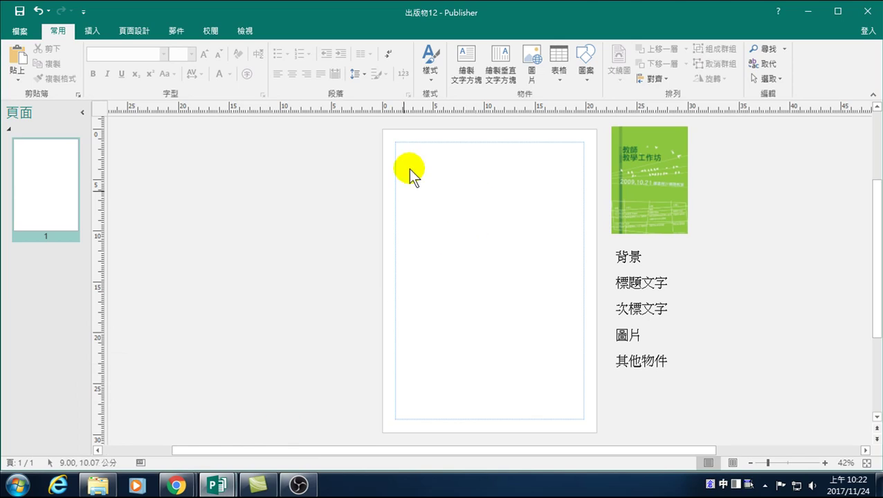
Insert background-1606047_960_720 from D:\Publisher 20171124 and move it to the page's top-left corner
left_click(91, 31)
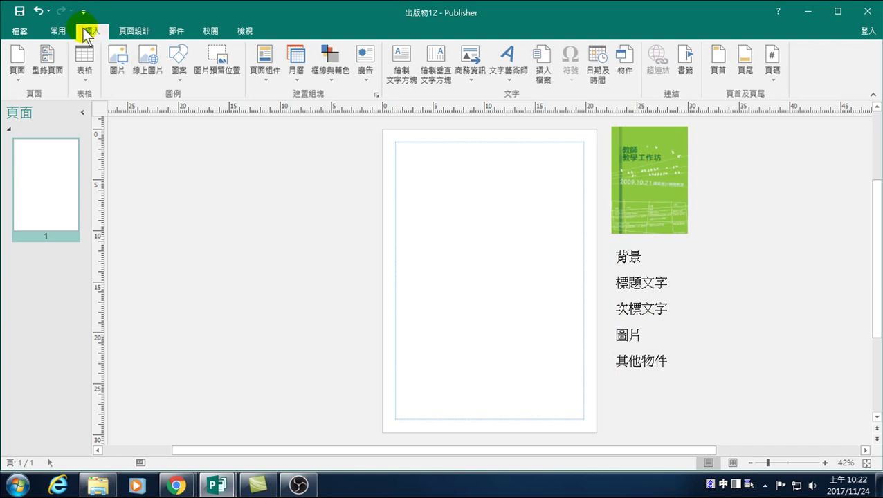
left_click(116, 59)
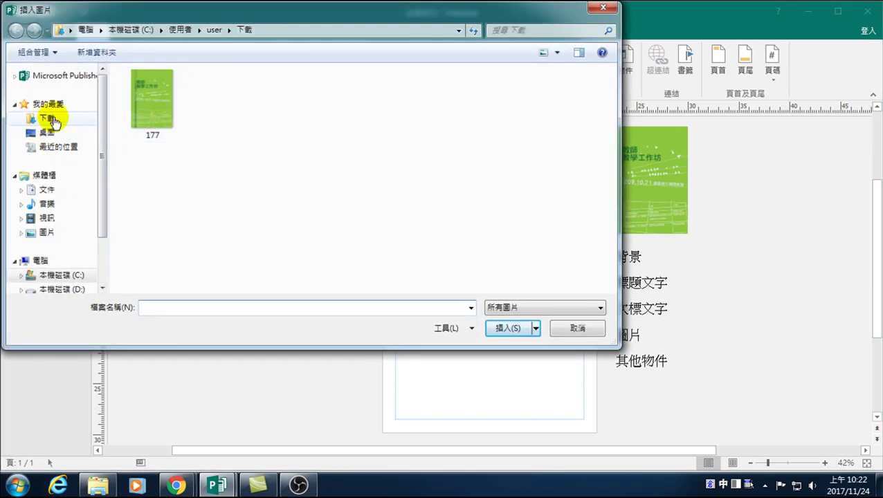
left_click_drag(102, 189, 78, 233)
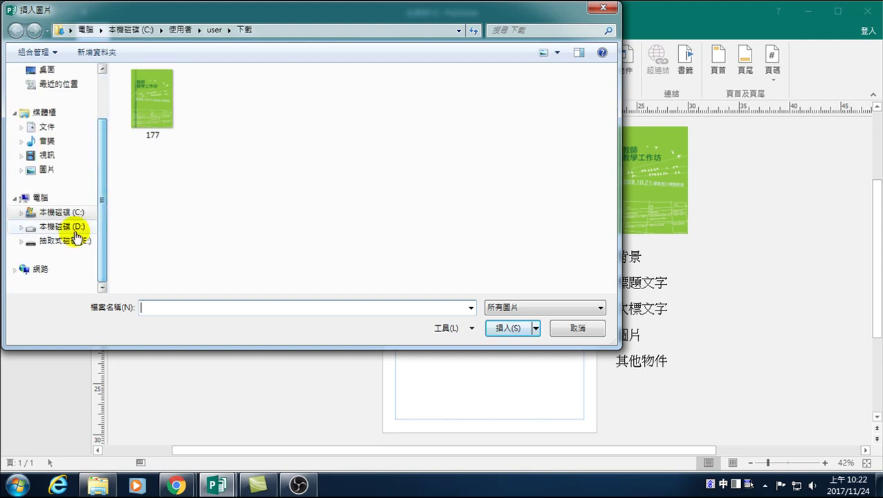
left_click(72, 229)
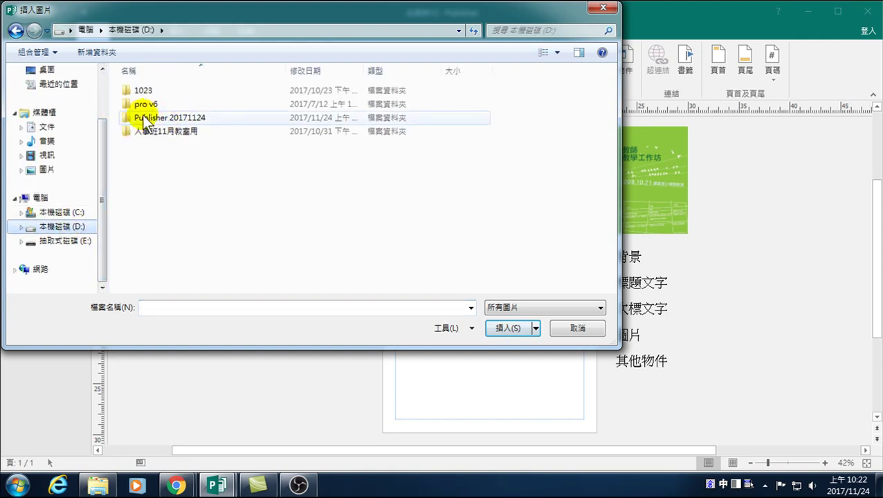
left_click(186, 116)
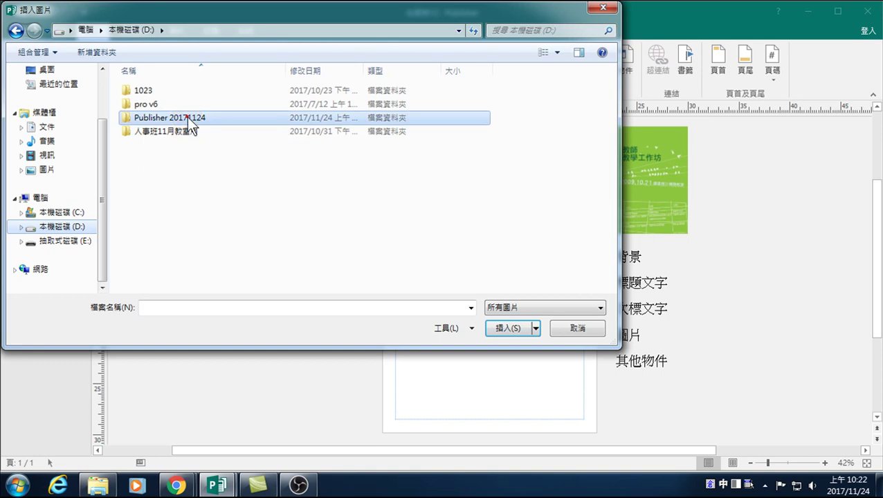
double_click(187, 116)
left_click(171, 114)
left_click(511, 330)
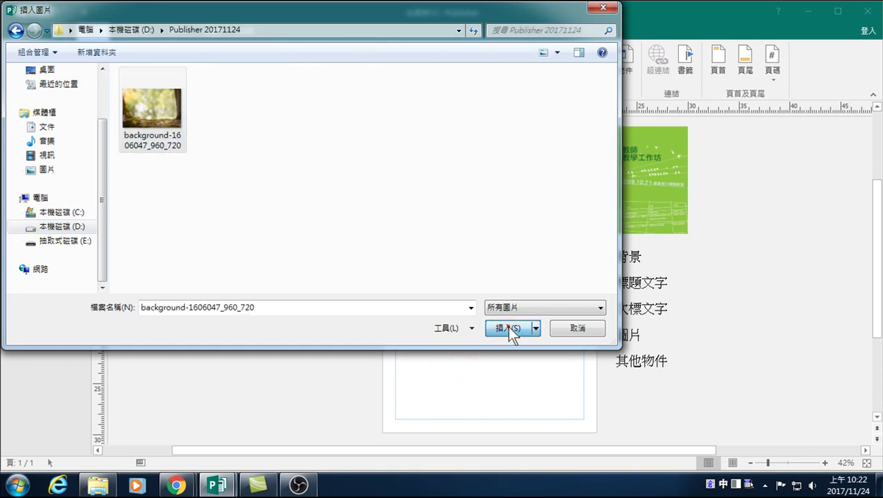
mouse_move(476, 275)
left_mouse_down()
mouse_move(436, 168)
mouse_move(411, 153)
left_mouse_up()
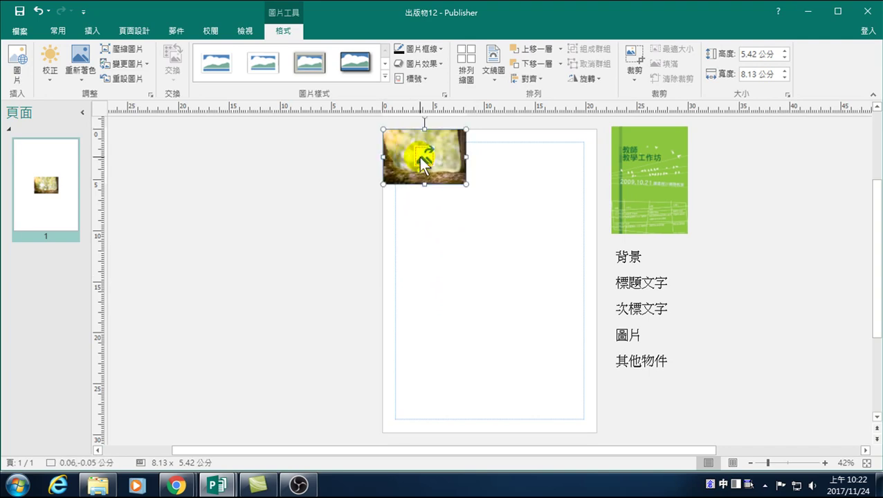
Enlarge the forest picture, then narrow it to the page edge so it measures 20.94 × 29.8 cm
mouse_move(467, 184)
left_mouse_down()
mouse_move(509, 371)
mouse_move(557, 434)
left_mouse_up()
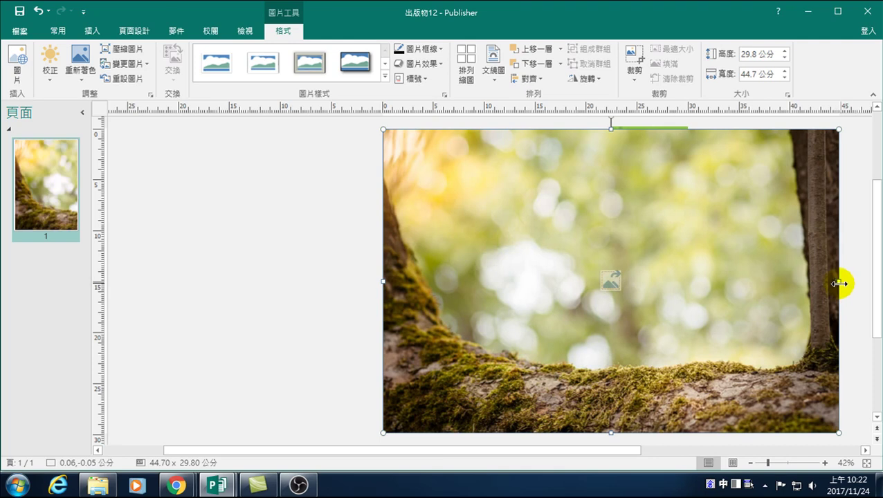
mouse_move(838, 281)
left_mouse_down()
mouse_move(631, 297)
mouse_move(584, 287)
mouse_move(597, 281)
left_mouse_up()
left_click(764, 309)
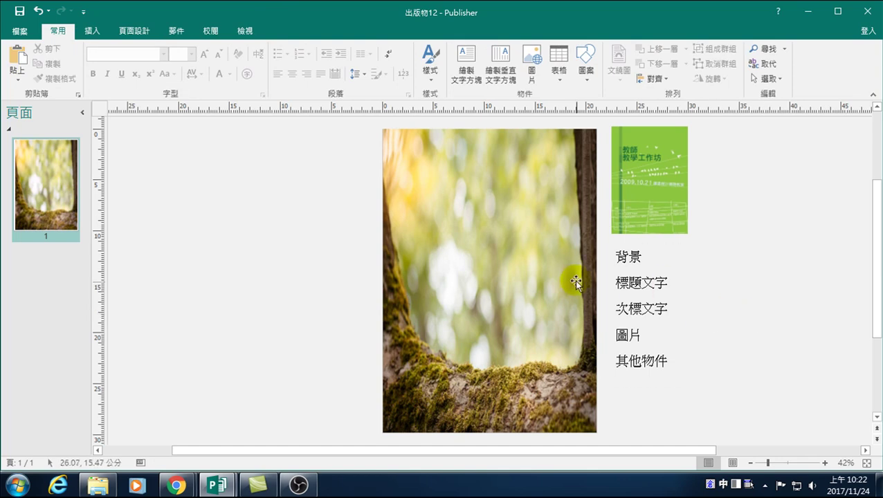
left_click(518, 240)
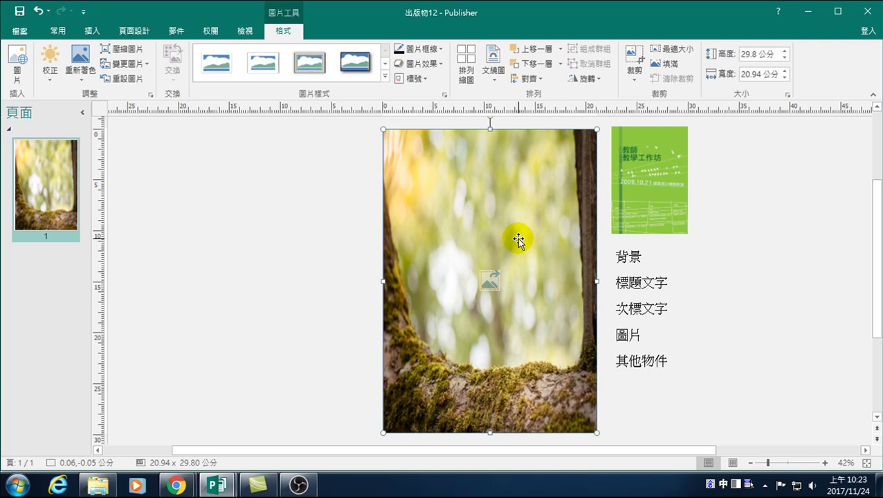
left_click(177, 484)
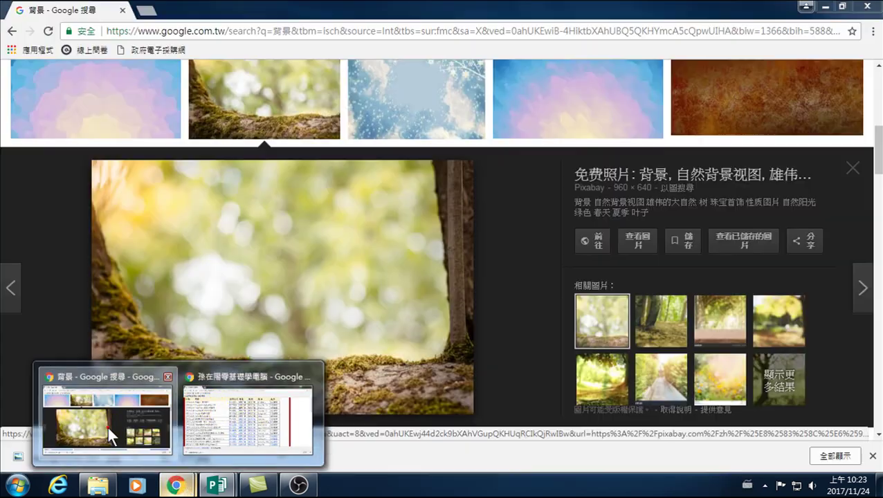
Back in Chrome, close the image preview and try the non-commercial reuse-with-modification filter
left_click(107, 425)
key("Escape")
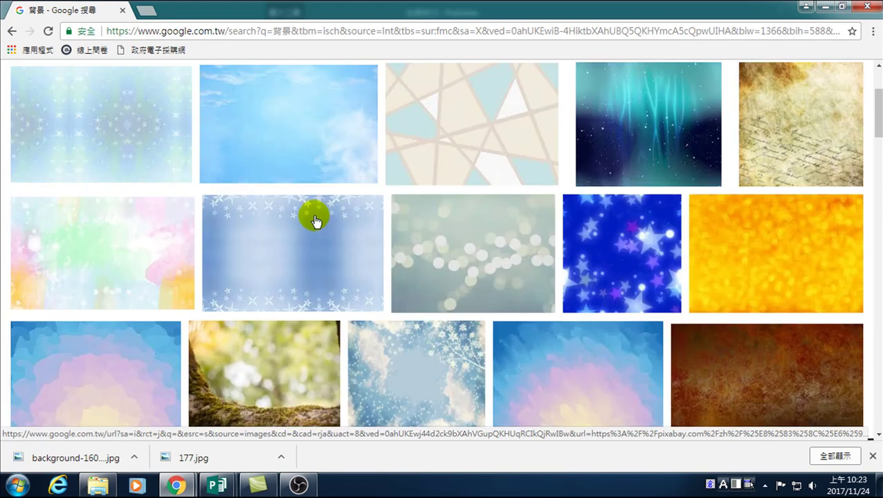
scroll(231, 94, "up", 2)
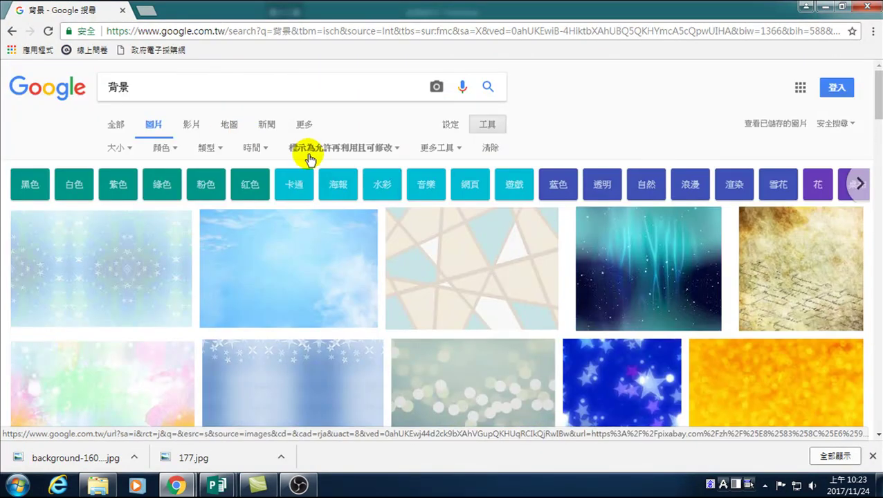
left_click(349, 149)
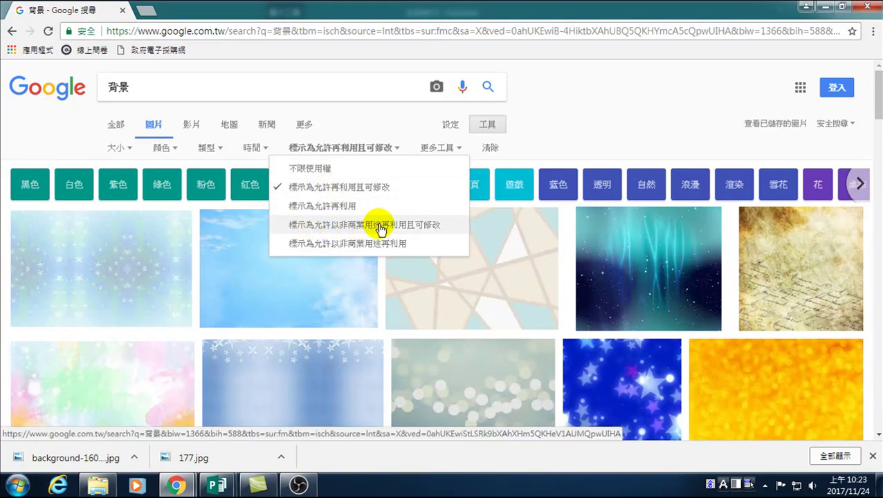
left_click(379, 225)
scroll(308, 193, "down", 3)
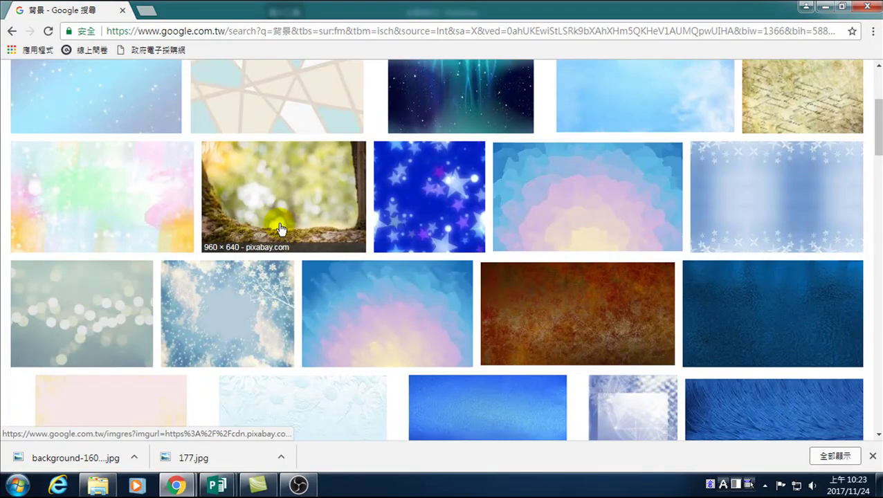
scroll(304, 245, "up", 3)
Reset the usage-rights filter to 不限使用權 to show all 背景 images
left_click(312, 147)
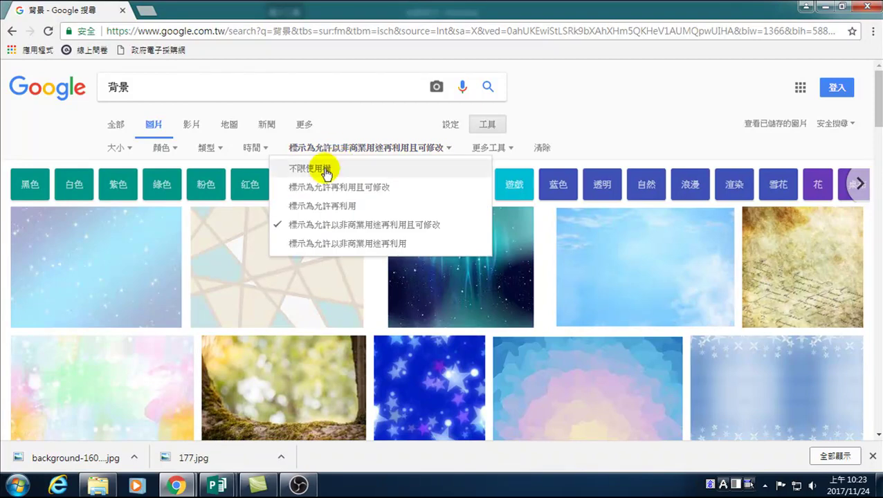
left_click(313, 171)
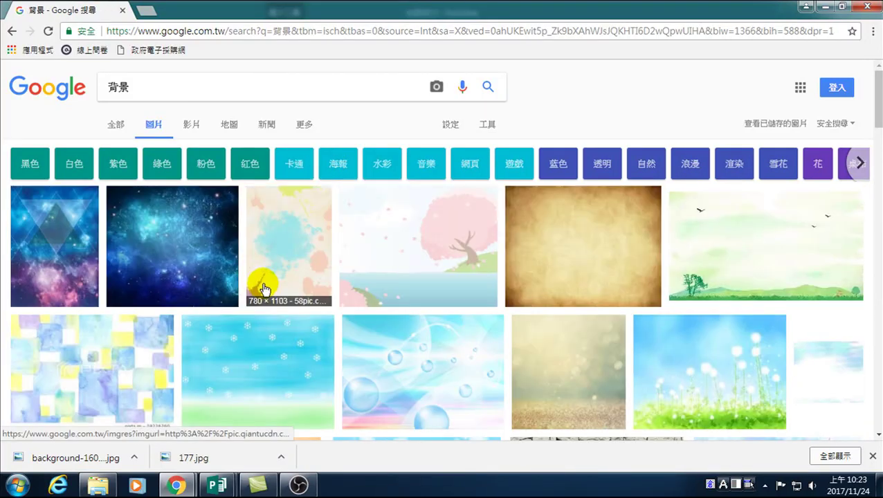
left_click_drag(141, 249, 193, 254)
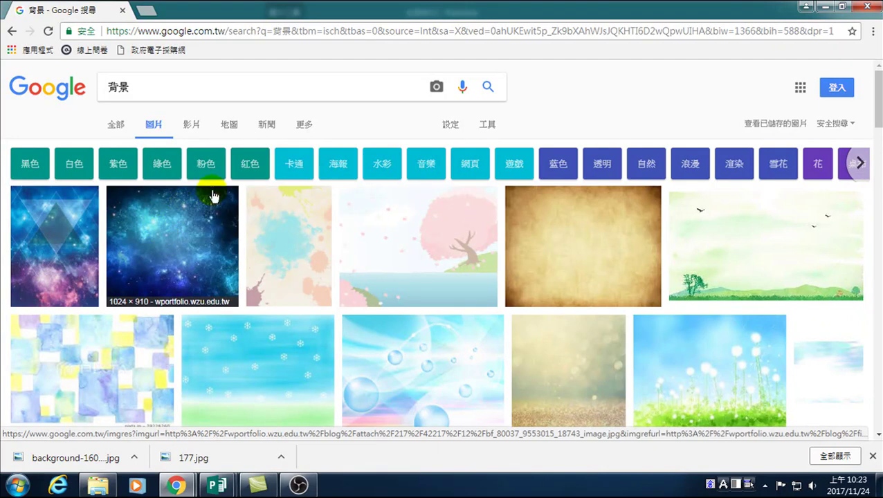
left_click_drag(192, 254, 415, 121)
Under Tools, set 使用權限 to 標示為允許再利用且可修改 for the 背景 results
left_click(487, 124)
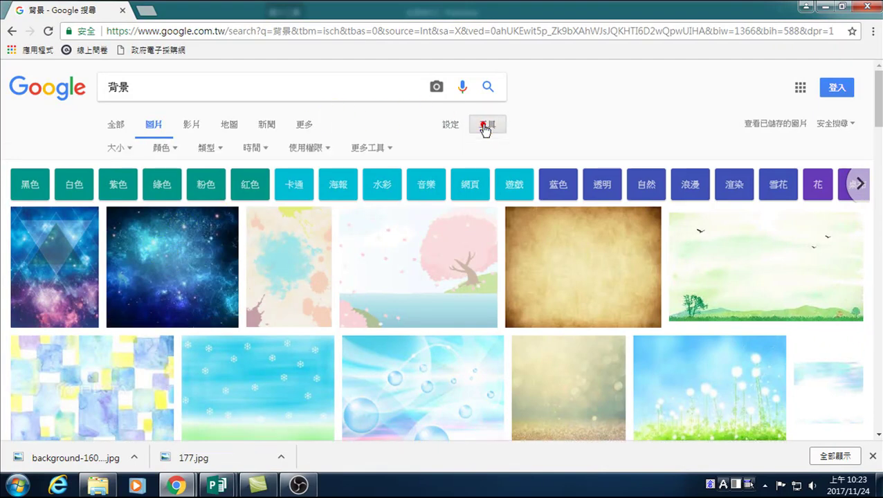
left_click(306, 147)
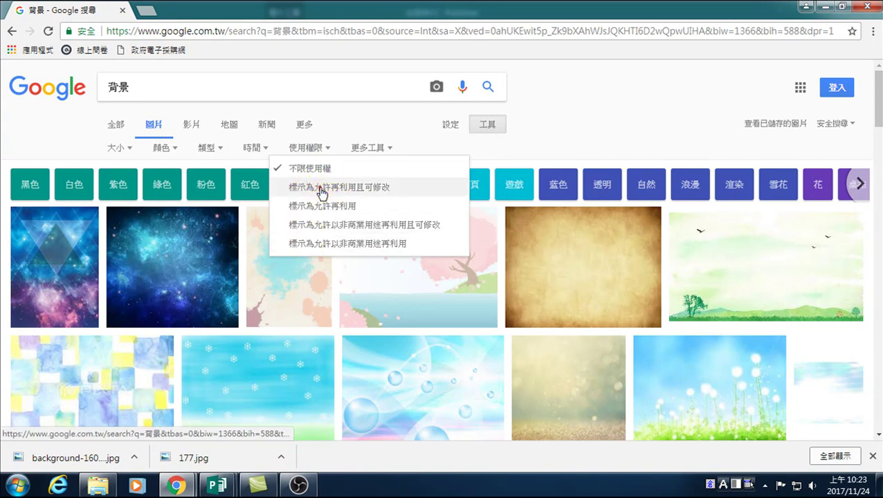
left_click(321, 188)
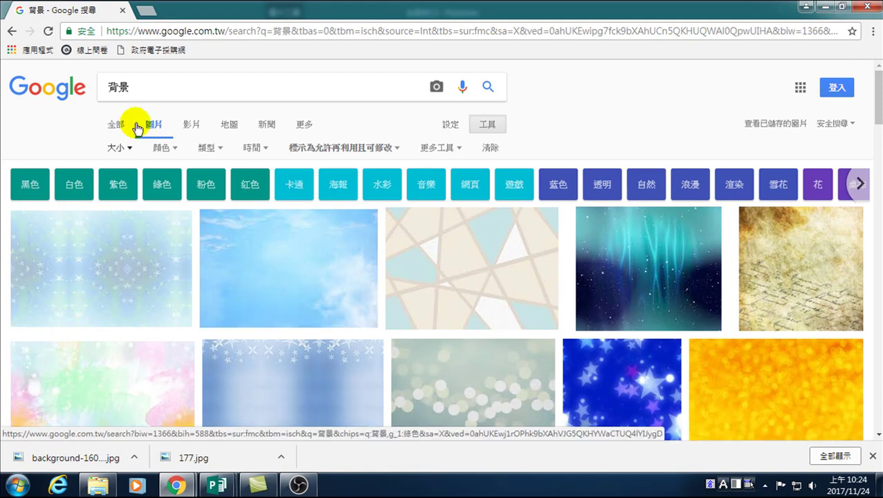
left_click(349, 151)
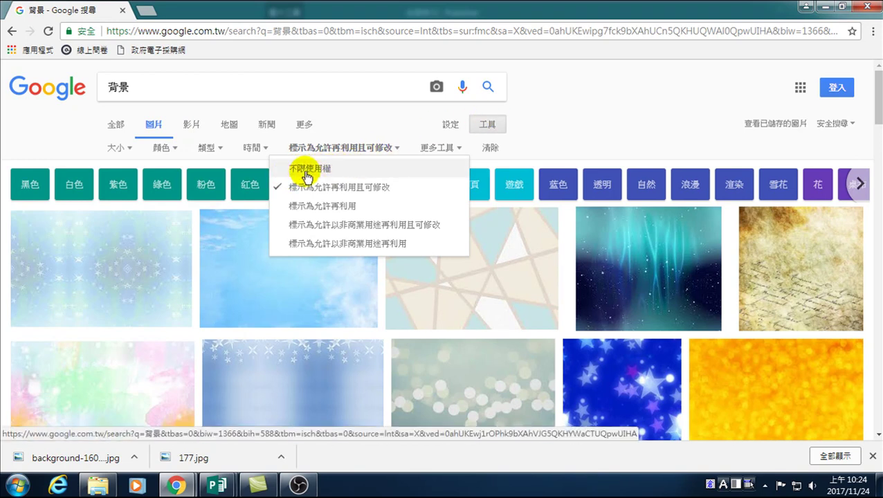
Close the usage-rights dropdown, keeping the reuse-with-modification filter applied
left_click(583, 119)
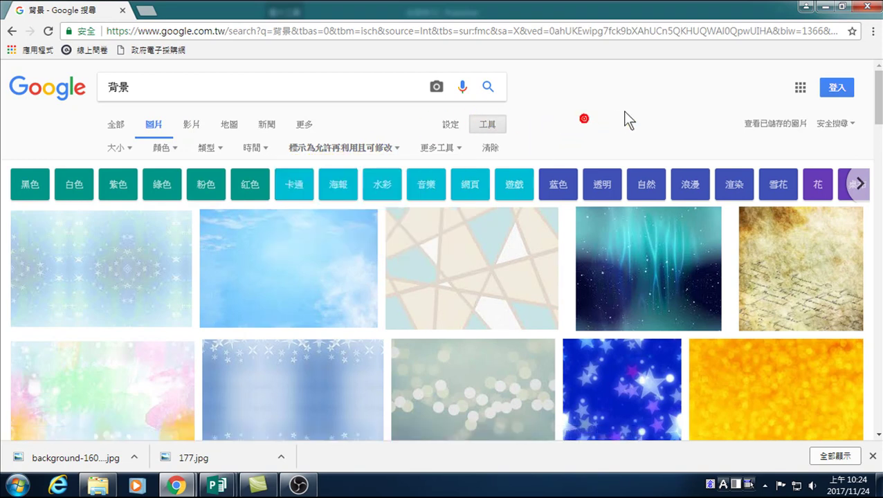